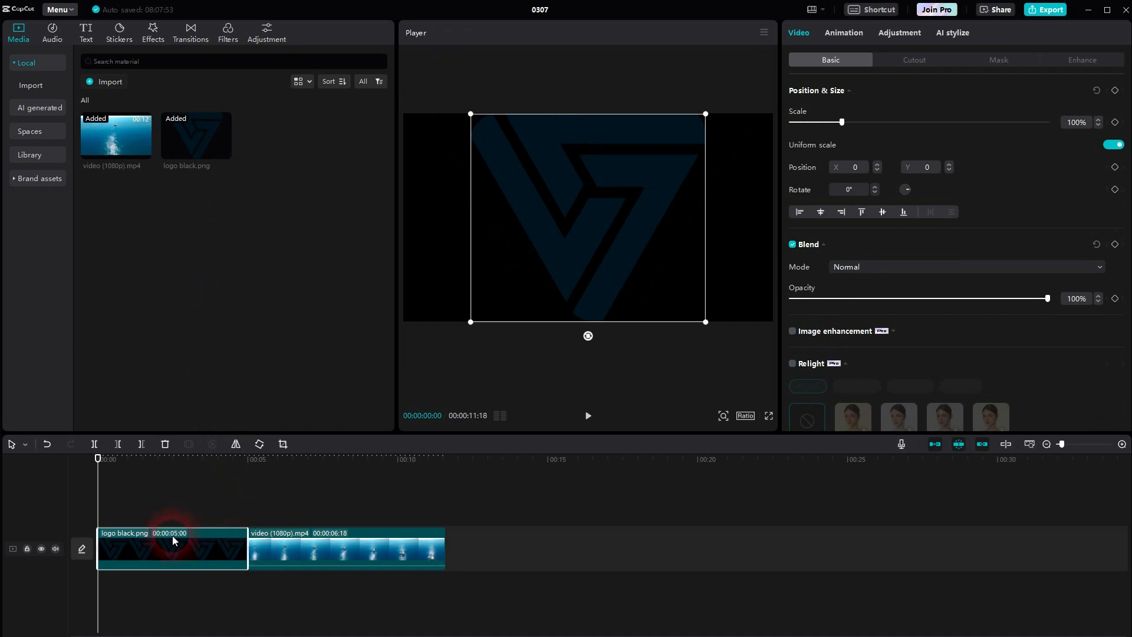
# - Scale the logo overlay down to 18% and place it just above the sailboat at X -58, Y 799
pyautogui.moveTo(706, 323); pyautogui.dragTo(587, 118)
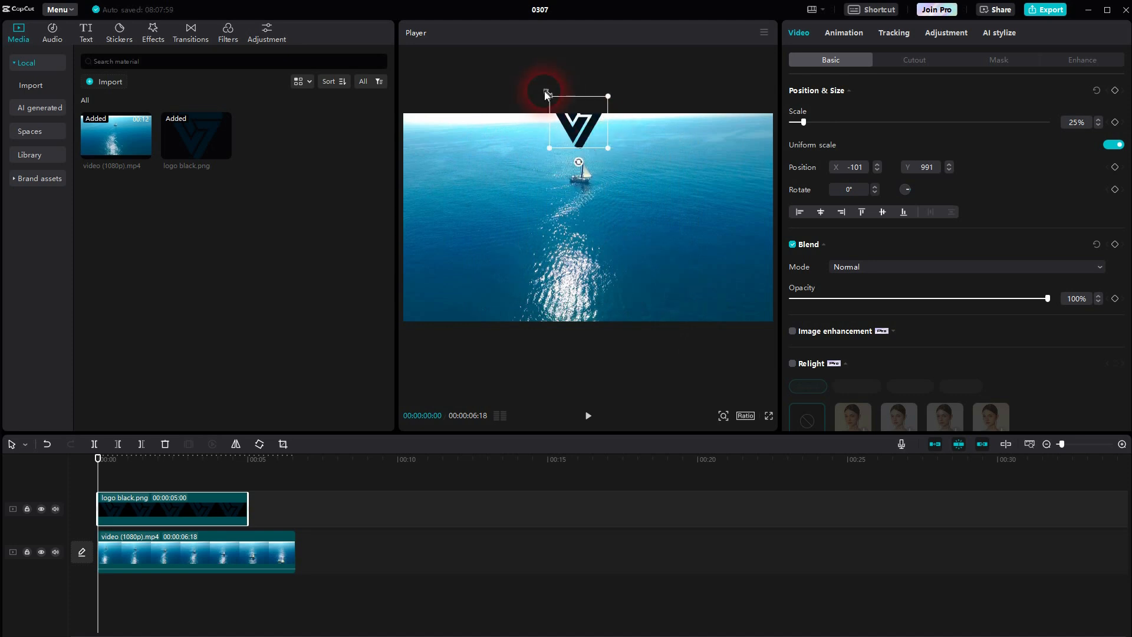
pyautogui.click(543, 90)
pyautogui.click(558, 99)
pyautogui.moveTo(549, 96); pyautogui.dragTo(583, 140)
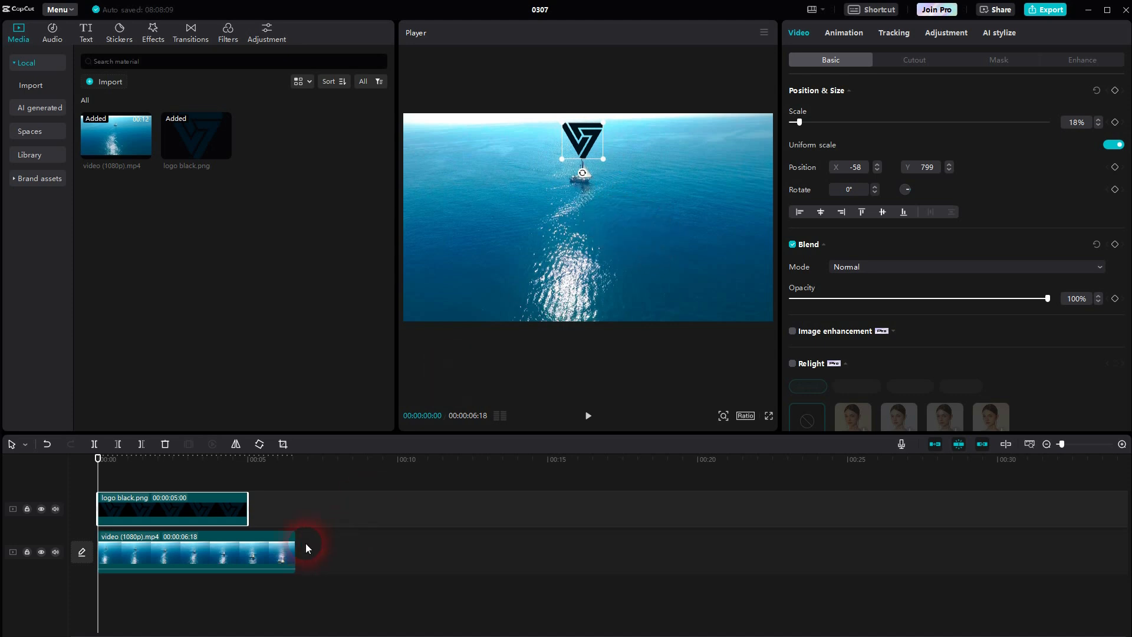
# - Extend the logo clip so that it ends together with the video clip at 00:00:06:18
pyautogui.moveTo(252, 520); pyautogui.dragTo(290, 526)
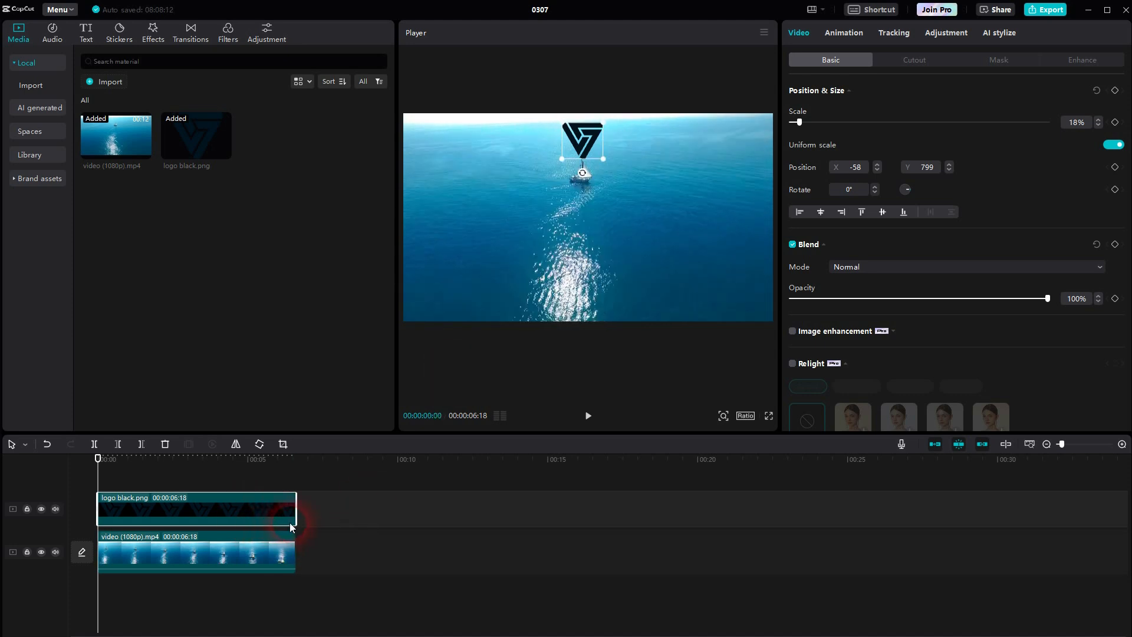
pyautogui.click(260, 557)
pyautogui.click(247, 517)
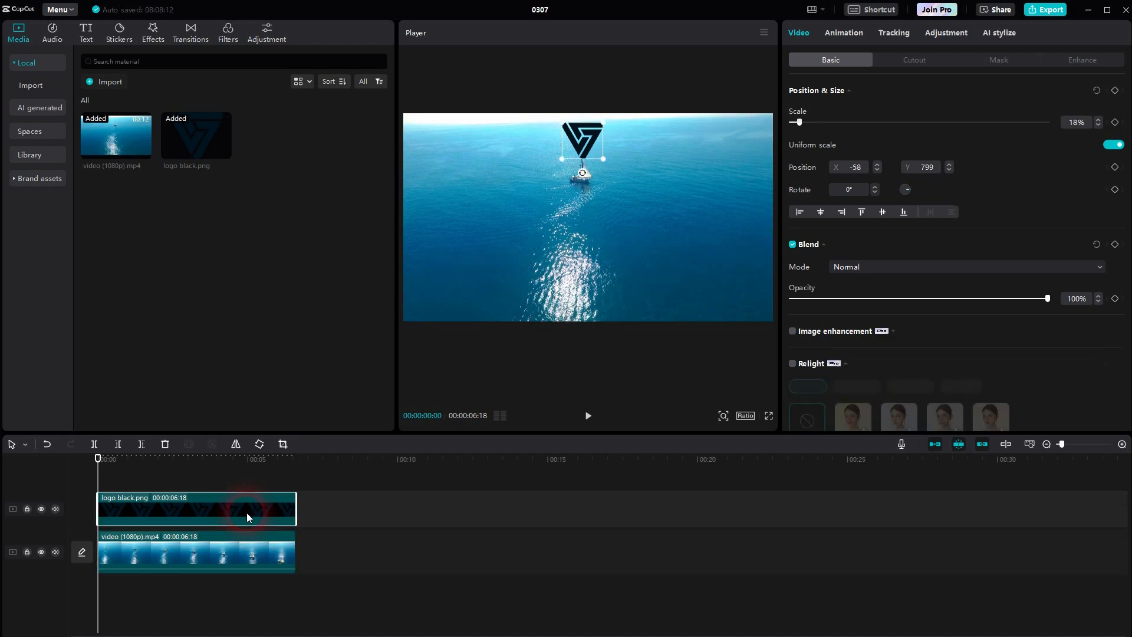
# - Run motion tracking on the logo with the tracking box around the sailboat, direction Both, scale following off and distance following on
pyautogui.click(889, 33)
pyautogui.click(868, 100)
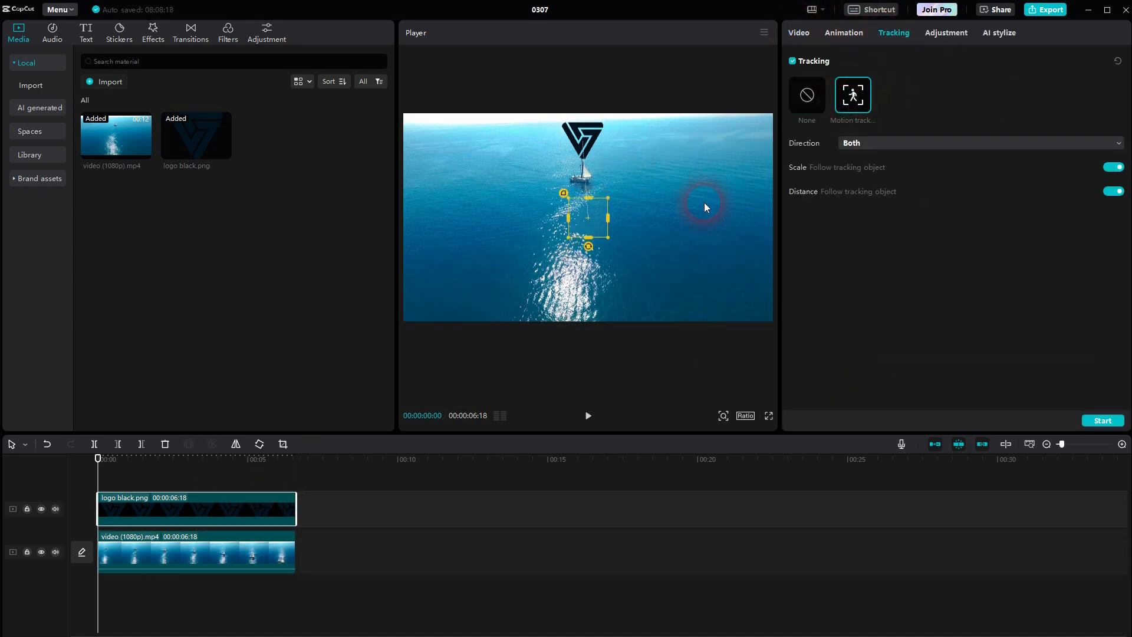
pyautogui.moveTo(586, 216); pyautogui.dragTo(583, 177)
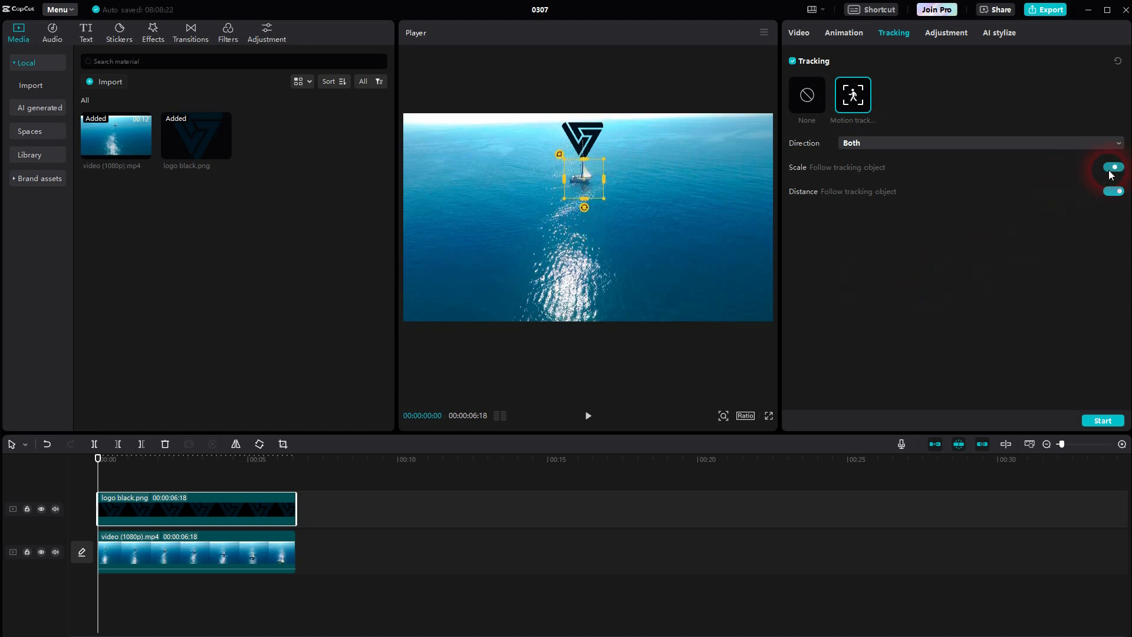
pyautogui.click(1120, 420)
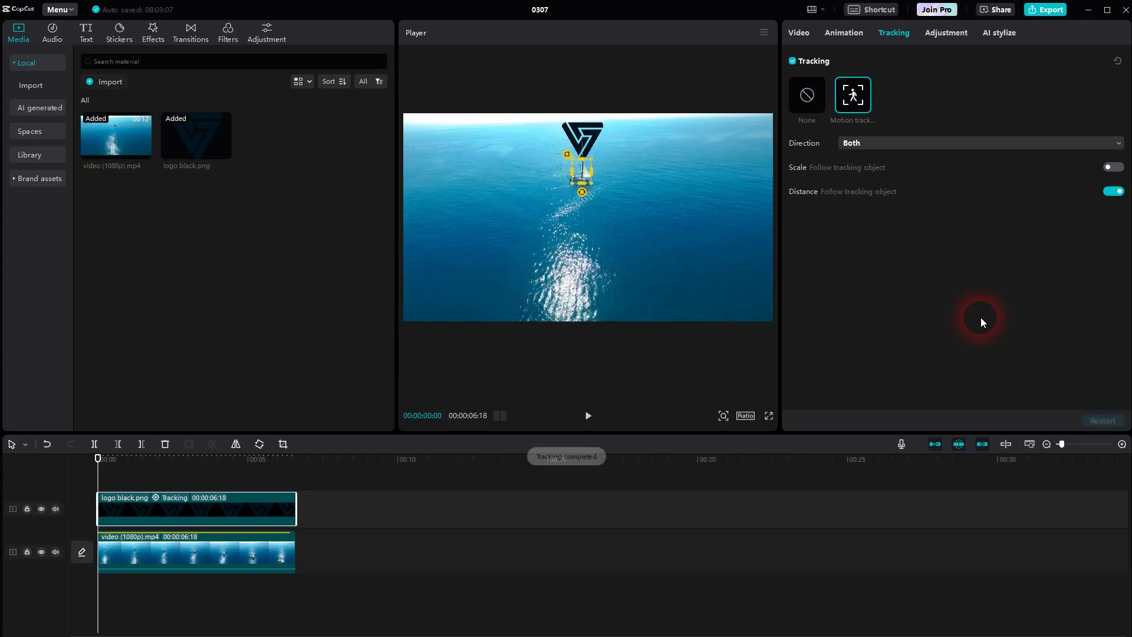
# - Play the video to check how the logo follows the sailboat, and return the playhead to the start
pyautogui.click(226, 553)
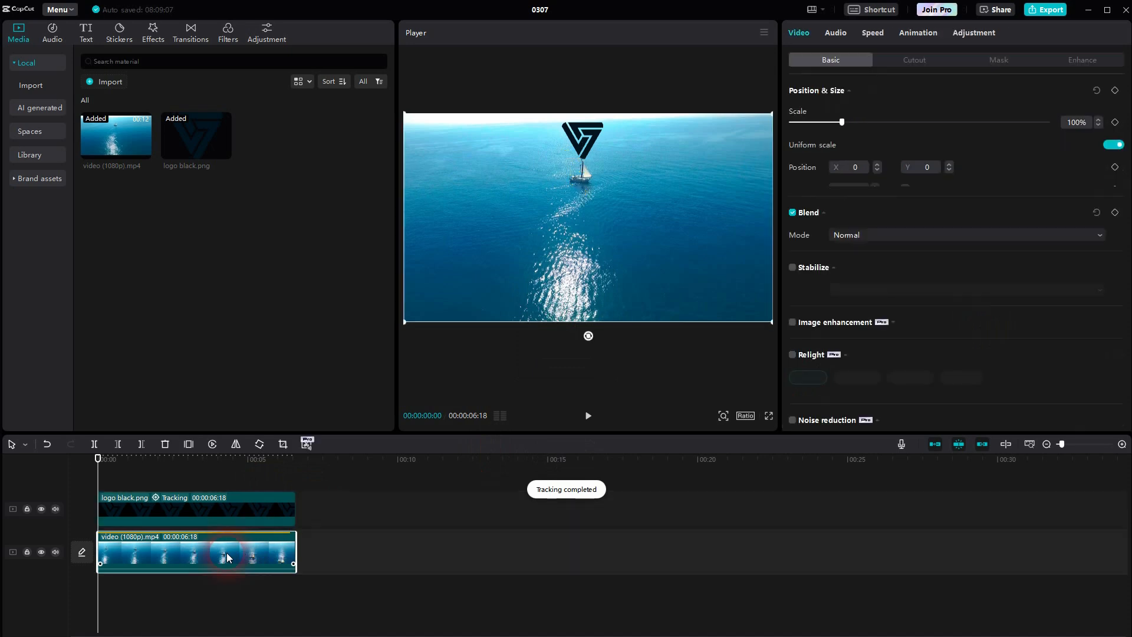
pyautogui.click(588, 417)
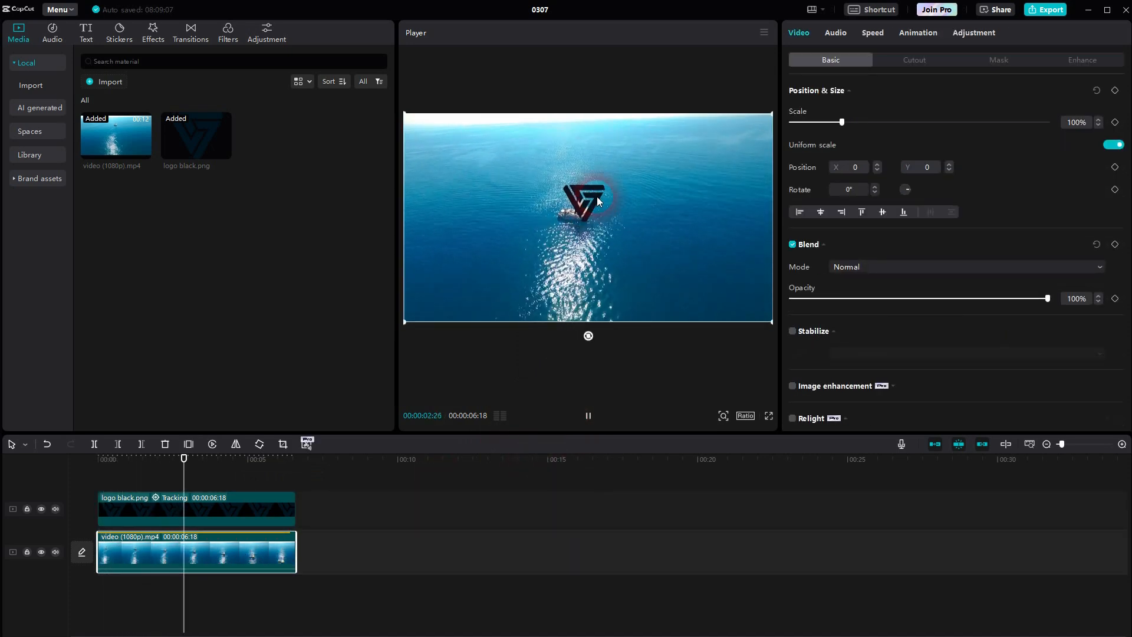
pyautogui.click(588, 416)
pyautogui.moveTo(259, 468); pyautogui.dragTo(15, 520)
# - Remove the motion tracking from the logo clip
pyautogui.click(160, 511)
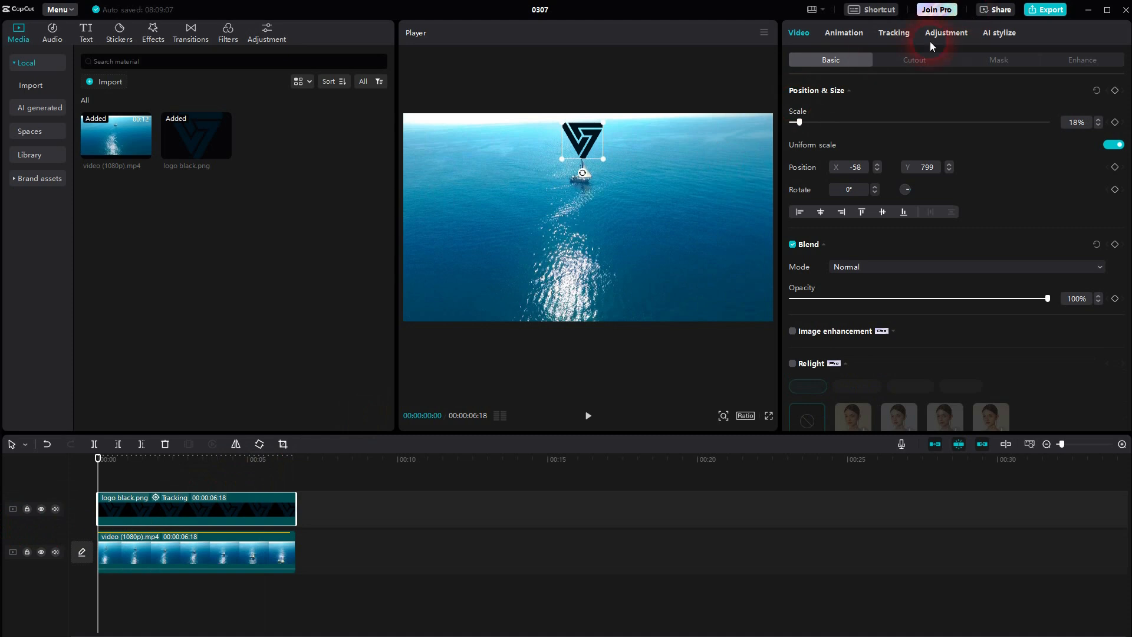
pyautogui.click(893, 33)
pyautogui.click(808, 97)
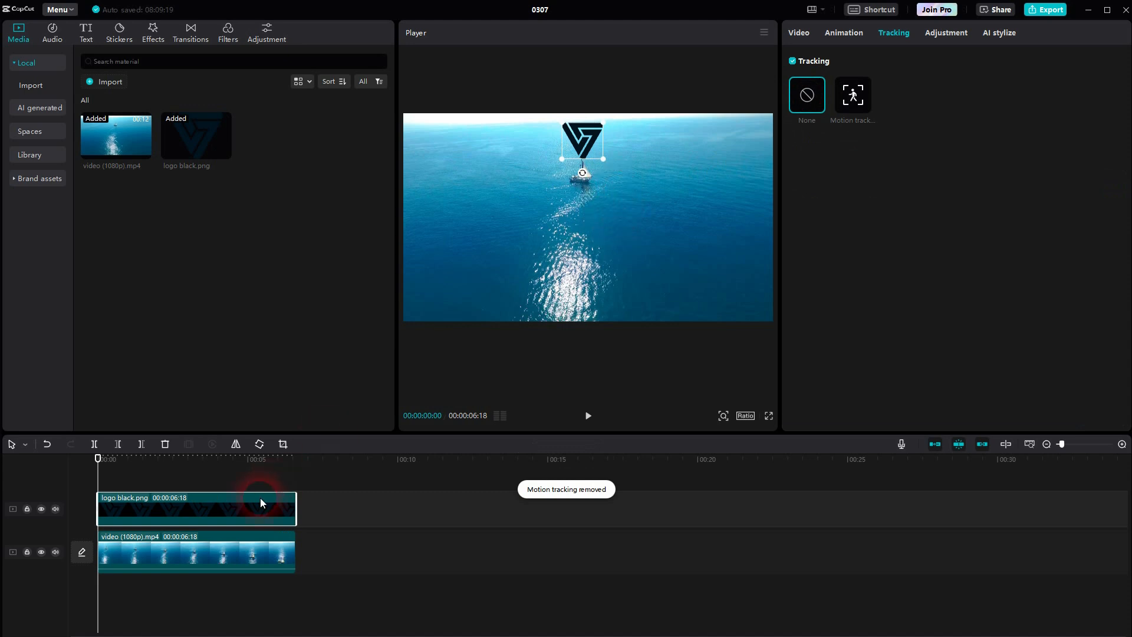
# - Add a position keyframe to the logo clip at the very start of the timeline
pyautogui.click(796, 37)
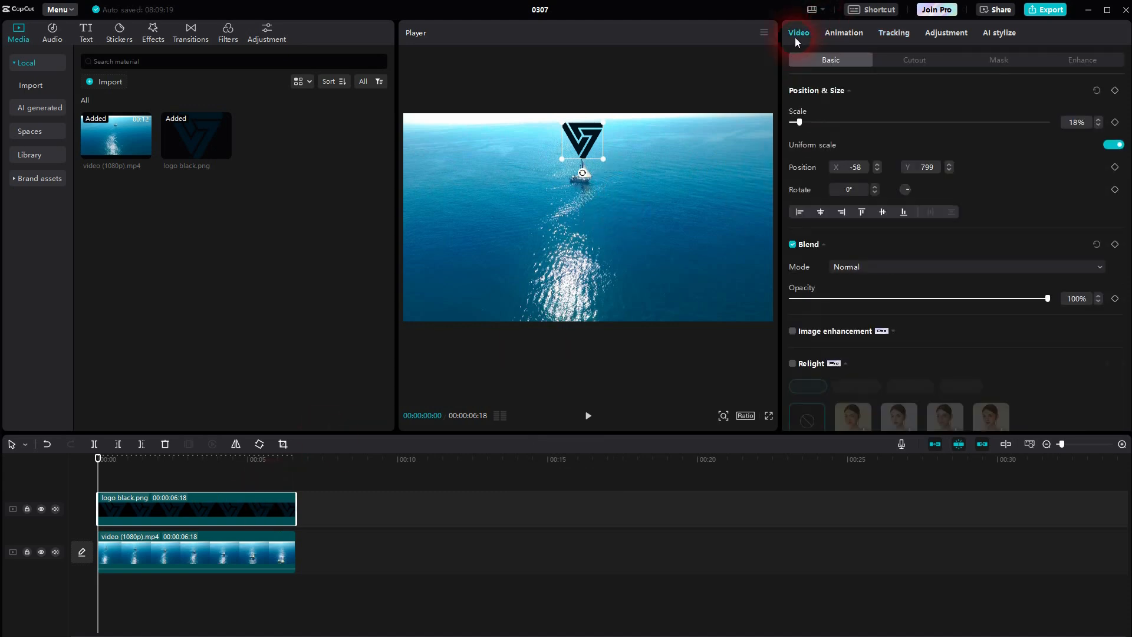
pyautogui.click(217, 535)
pyautogui.click(220, 514)
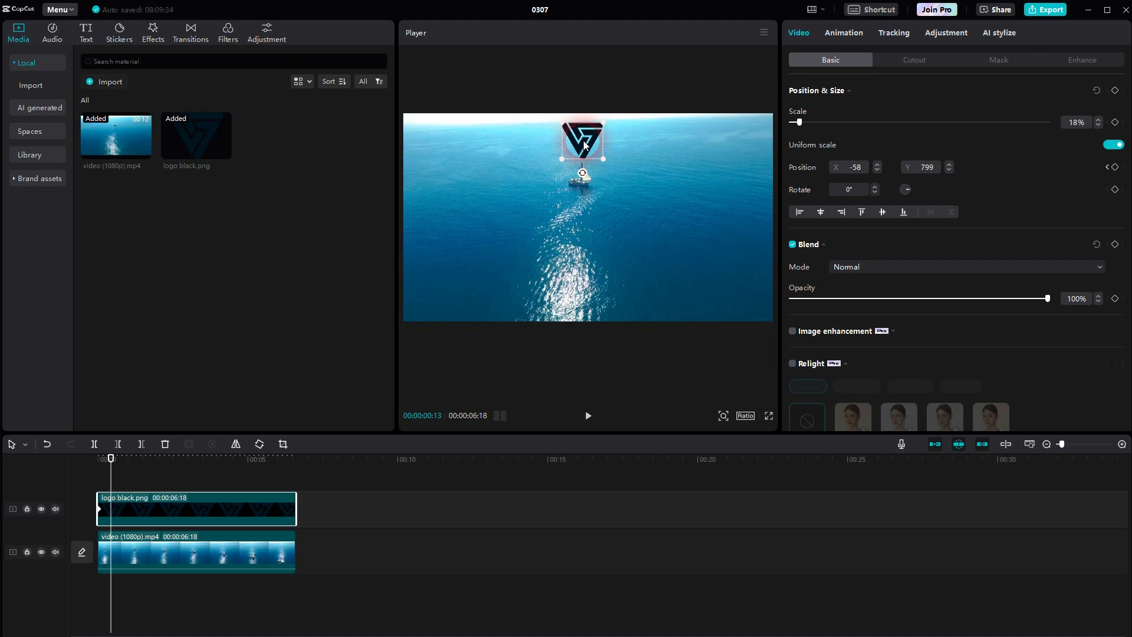
# - Keyframe the logo's position to X -46, Y 768 at 00:00:00:13 and to X -70, Y 725 at 00:00:00:26
pyautogui.moveTo(584, 144)
pyautogui.mouseDown()
pyautogui.moveTo(603, 128)
pyautogui.moveTo(586, 148)
pyautogui.mouseUp()
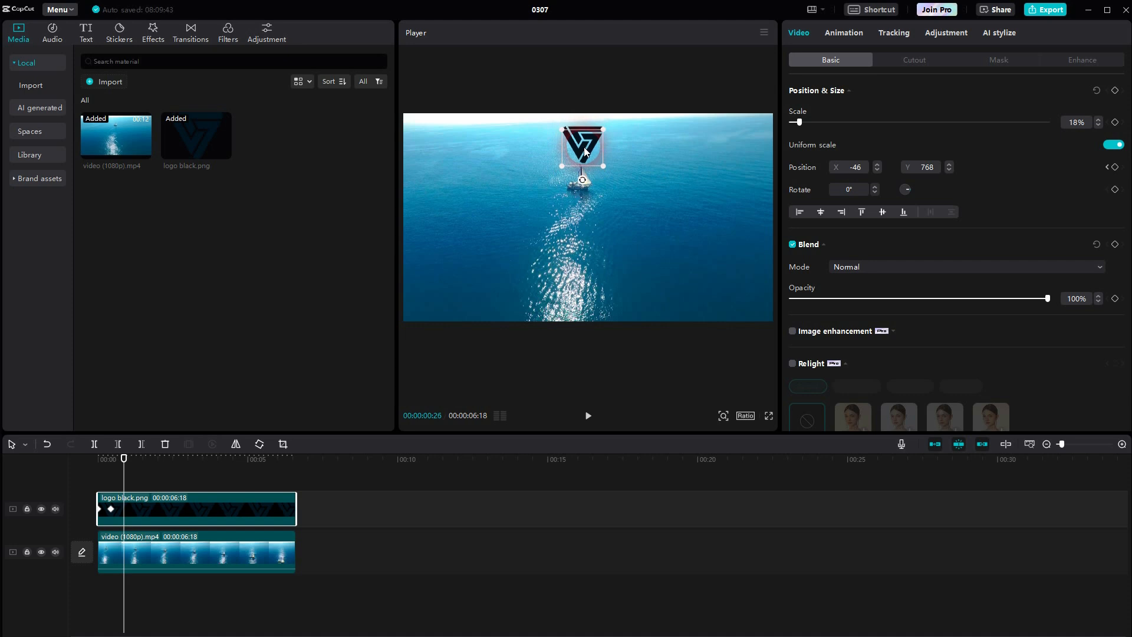
pyautogui.moveTo(585, 150); pyautogui.dragTo(583, 148)
# - Keyframe the logo above the sailboat at 00:00:01:09 with position X -64, Y 652
pyautogui.press('Right')
pyautogui.press('Right')
pyautogui.press('Right')
pyautogui.press('Right')
pyautogui.press('Right')
pyautogui.press('Right')
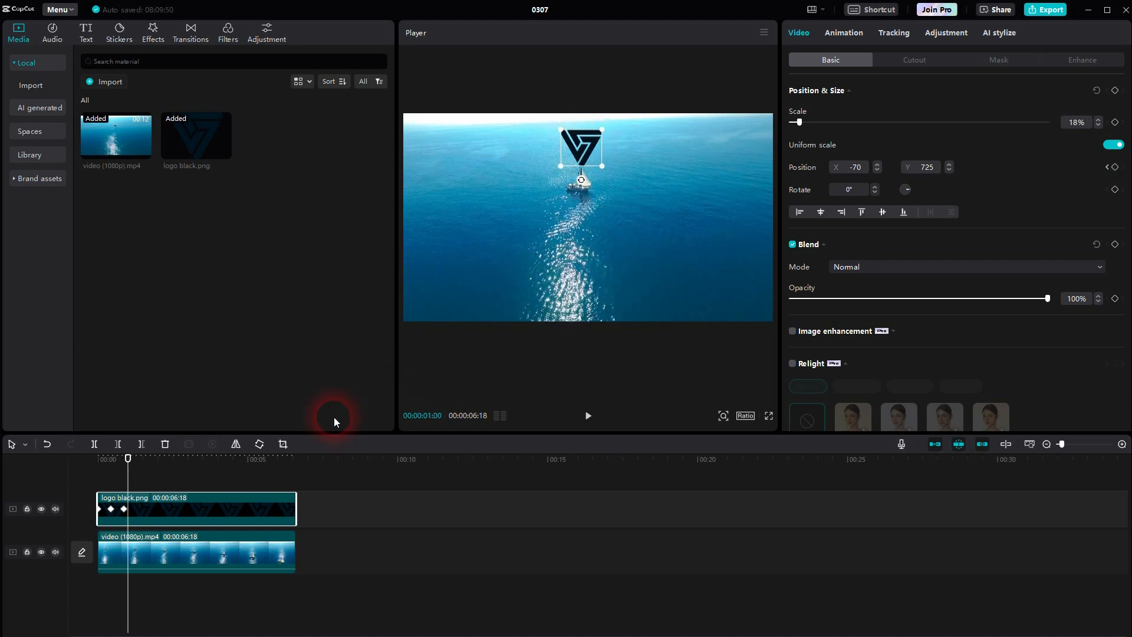
pyautogui.press('Right')
pyautogui.press('Right')
pyautogui.press('Right')
pyautogui.press('Right')
pyautogui.press('Right')
pyautogui.press('Right')
pyautogui.press('Right')
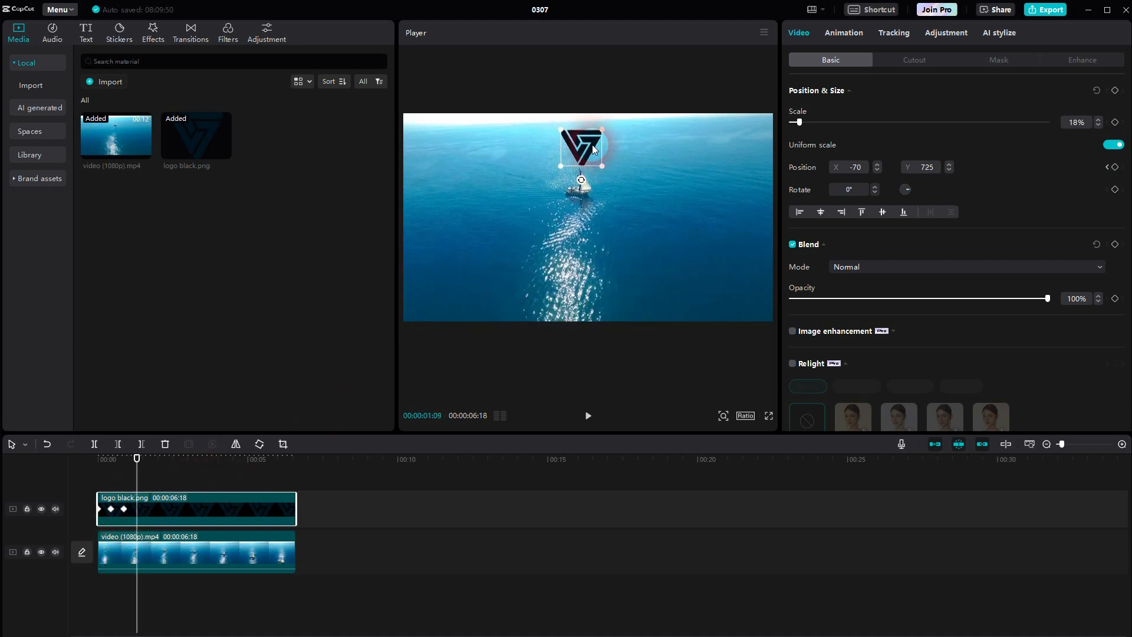
pyautogui.moveTo(585, 151)
pyautogui.mouseDown()
pyautogui.moveTo(595, 159)
pyautogui.moveTo(587, 158)
pyautogui.mouseUp()
# - Keyframe the logo above the sailboat at 00:00:01:22 with position X -83, Y 603
pyautogui.press('Right')
pyautogui.press('Right')
pyautogui.press('Right')
pyautogui.press('Right')
pyautogui.press('Right')
pyautogui.press('Right')
pyautogui.press('Right')
pyautogui.press('Right')
pyautogui.press('Right')
pyautogui.press('Right')
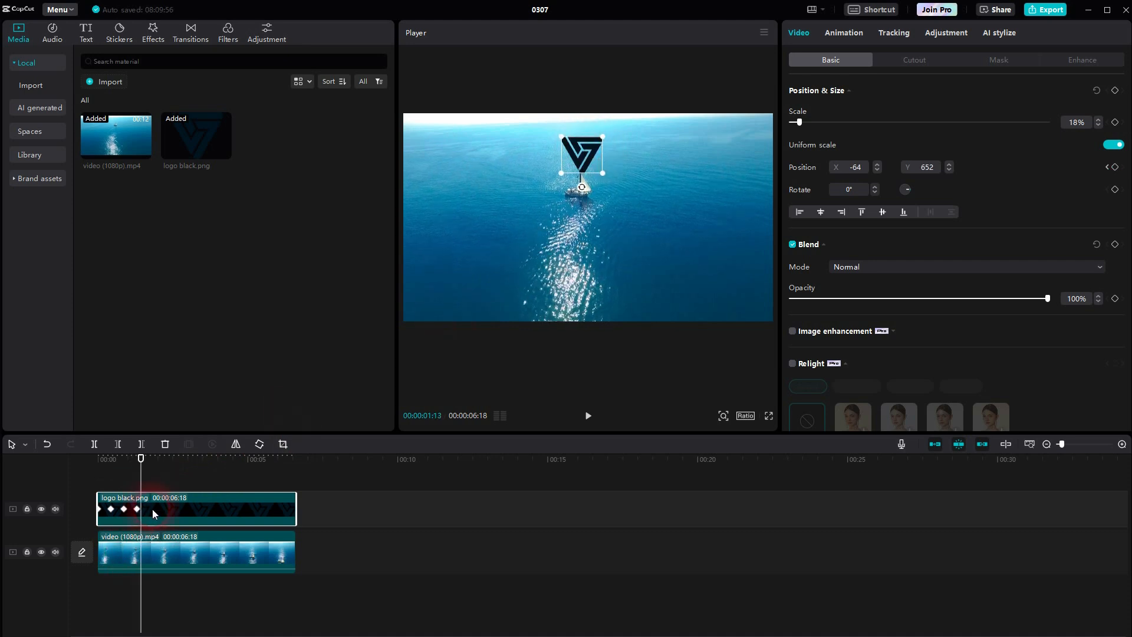
pyautogui.press('Right')
pyautogui.press('Right')
pyautogui.press('Right')
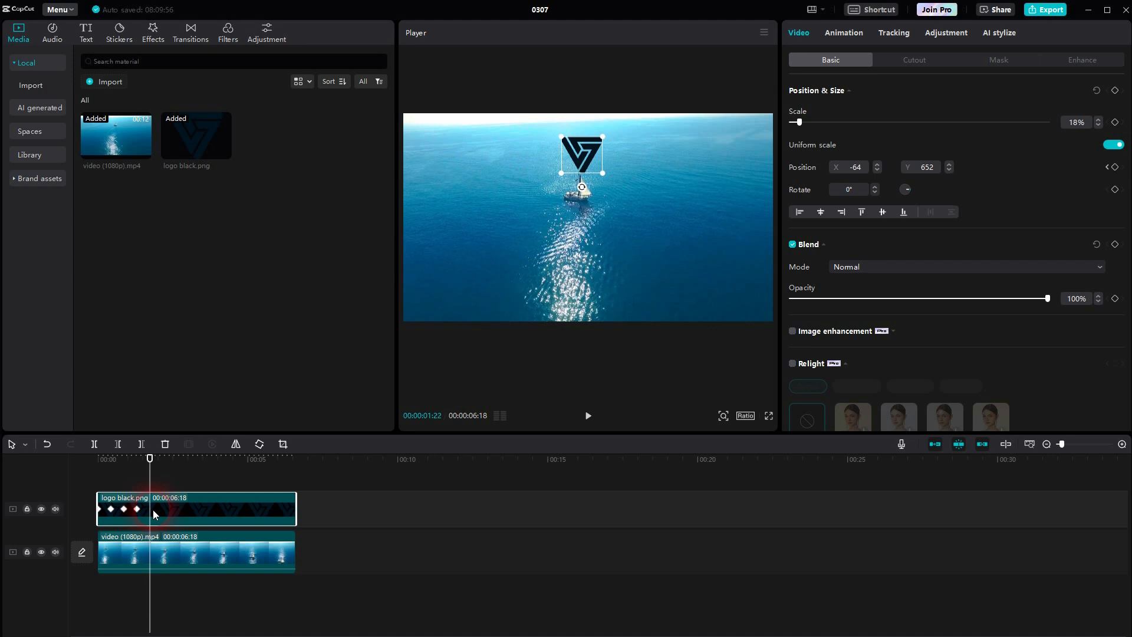
pyautogui.moveTo(578, 171); pyautogui.dragTo(576, 175)
# - Keyframe the logo above the sailboat at 00:00:02:05 with position X -89, Y 578
pyautogui.press('Right')
pyautogui.press('Right')
pyautogui.press('Right')
pyautogui.press('Right')
pyautogui.press('Right')
pyautogui.press('Right')
pyautogui.press('Right')
pyautogui.press('Right')
pyautogui.press('Right')
pyautogui.press('Right')
pyautogui.press('Right')
pyautogui.press('Right')
pyautogui.press('Right')
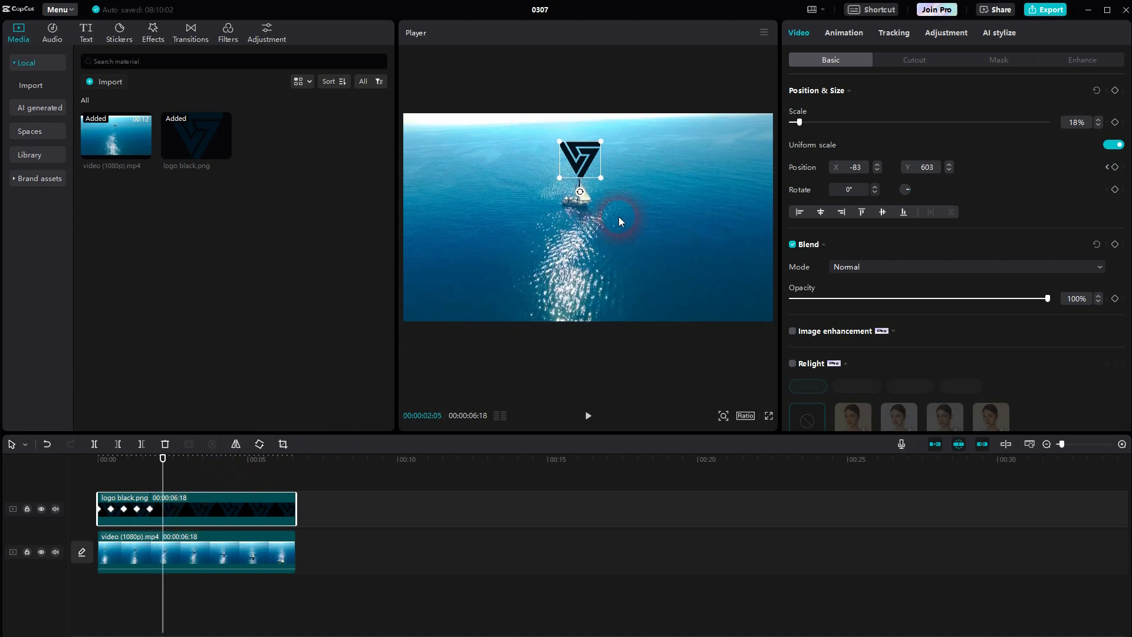
pyautogui.moveTo(583, 161); pyautogui.dragTo(579, 161)
# - Reposition the logo just above the sailboat's mast at 00:00:02:18 to create another position keyframe
pyautogui.press('Right')
pyautogui.press('Right')
pyautogui.press('Right')
pyautogui.press('Right')
pyautogui.press('Right')
pyautogui.press('Right')
pyautogui.press('Right')
pyautogui.press('Right')
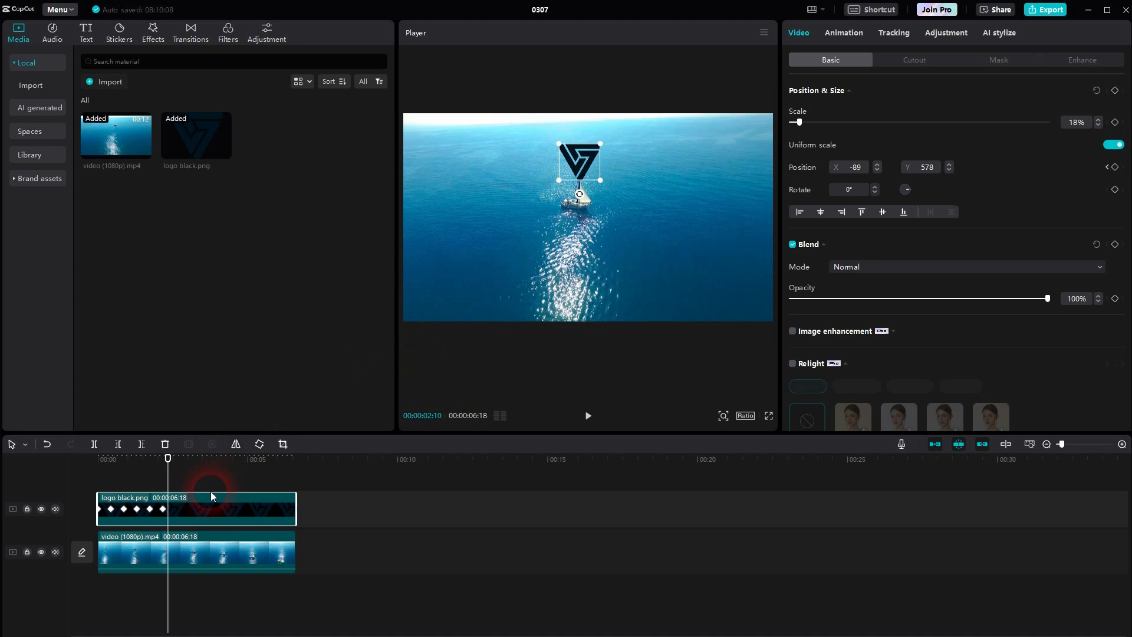
pyautogui.press('Right')
pyautogui.press('Right')
pyautogui.press('Right')
pyautogui.press('Right')
pyautogui.press('Right')
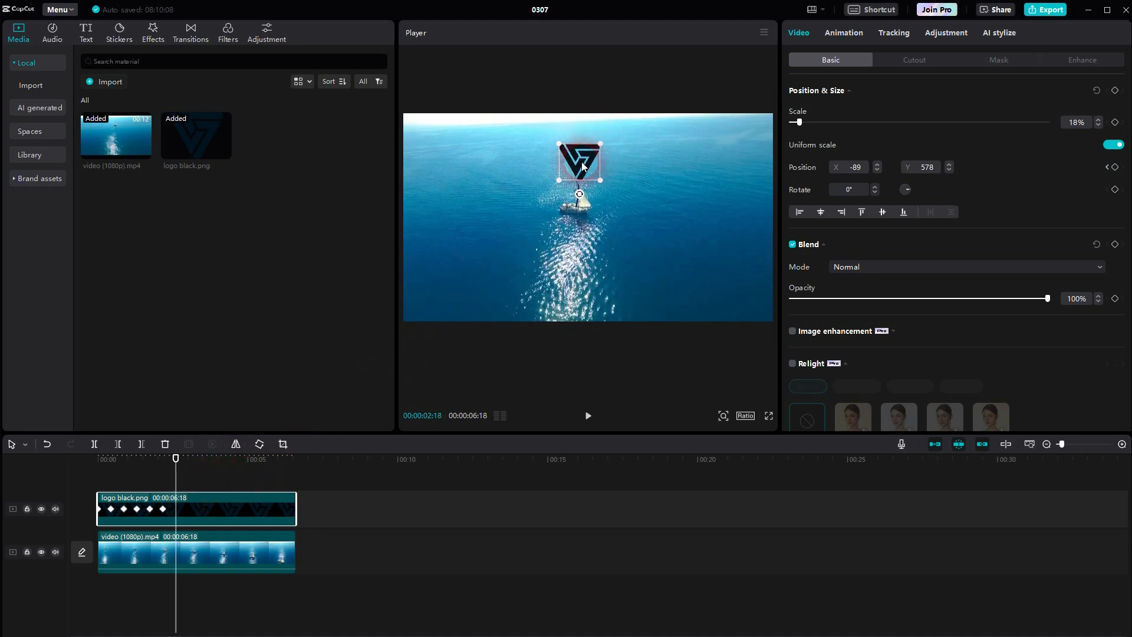
pyautogui.moveTo(581, 175); pyautogui.dragTo(581, 175)
# - Advance 13 frames and keyframe the logo above the sailboat at position X -119, Y 444
pyautogui.press('Right')
pyautogui.press('Right')
pyautogui.press('Right')
pyautogui.press('Right')
pyautogui.press('Right')
pyautogui.press('Right')
pyautogui.press('Right')
pyautogui.press('Right')
pyautogui.press('Right')
pyautogui.press('Right')
pyautogui.press('Right')
pyautogui.press('Right')
pyautogui.press('Right')
pyautogui.moveTo(581, 169); pyautogui.dragTo(579, 174)
# - Keyframe the logo above the sailboat at 00:00:03:14 with position X -144, Y 425
pyautogui.press('Right')
pyautogui.press('Right')
pyautogui.press('Right')
pyautogui.press('Right')
pyautogui.press('Right')
pyautogui.press('Right')
pyautogui.press('Right')
pyautogui.press('Right')
pyautogui.press('Right')
pyautogui.press('Right')
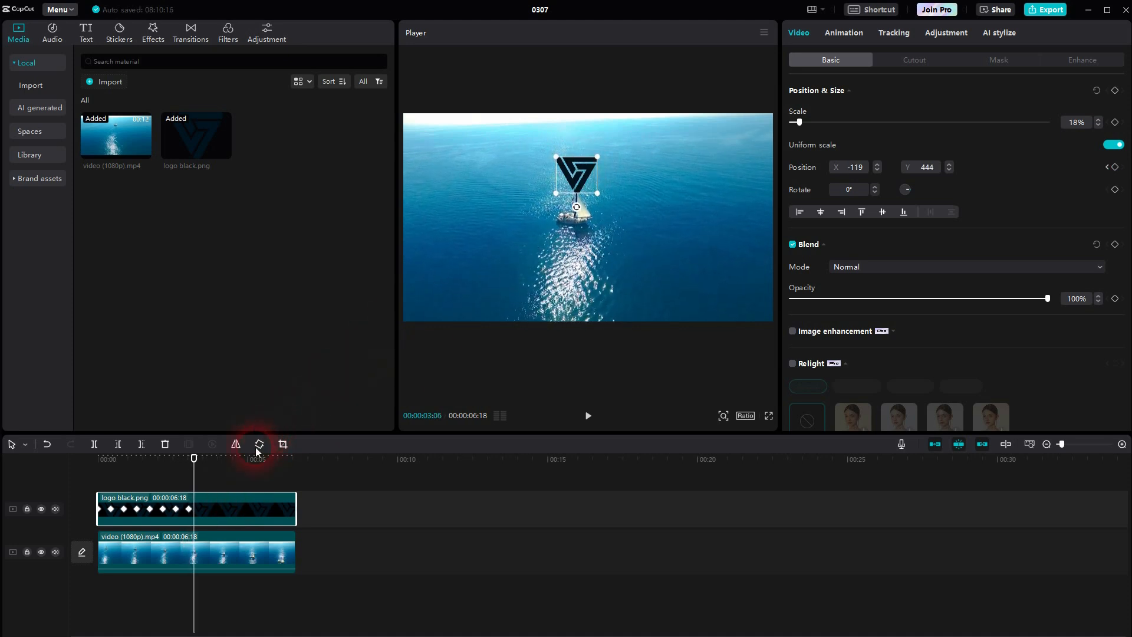
pyautogui.press('Right')
pyautogui.press('Right')
pyautogui.press('Right')
pyautogui.click(585, 167)
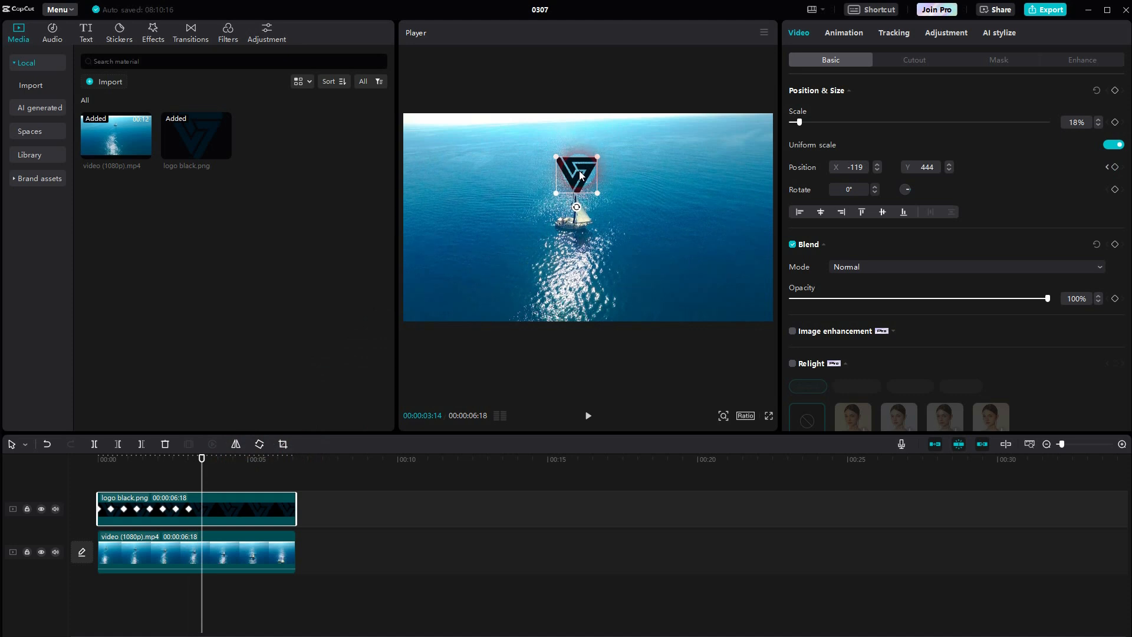
# - Keyframe the logo above the sailboat at 00:00:03:27 with position X -162, Y 327
pyautogui.press('Right')
pyautogui.press('Right')
pyautogui.press('Right')
pyautogui.press('Right')
pyautogui.press('Right')
pyautogui.press('Right')
pyautogui.press('Right')
pyautogui.press('Right')
pyautogui.press('Right')
pyautogui.press('Right')
pyautogui.click(387, 380)
pyautogui.click(341, 450)
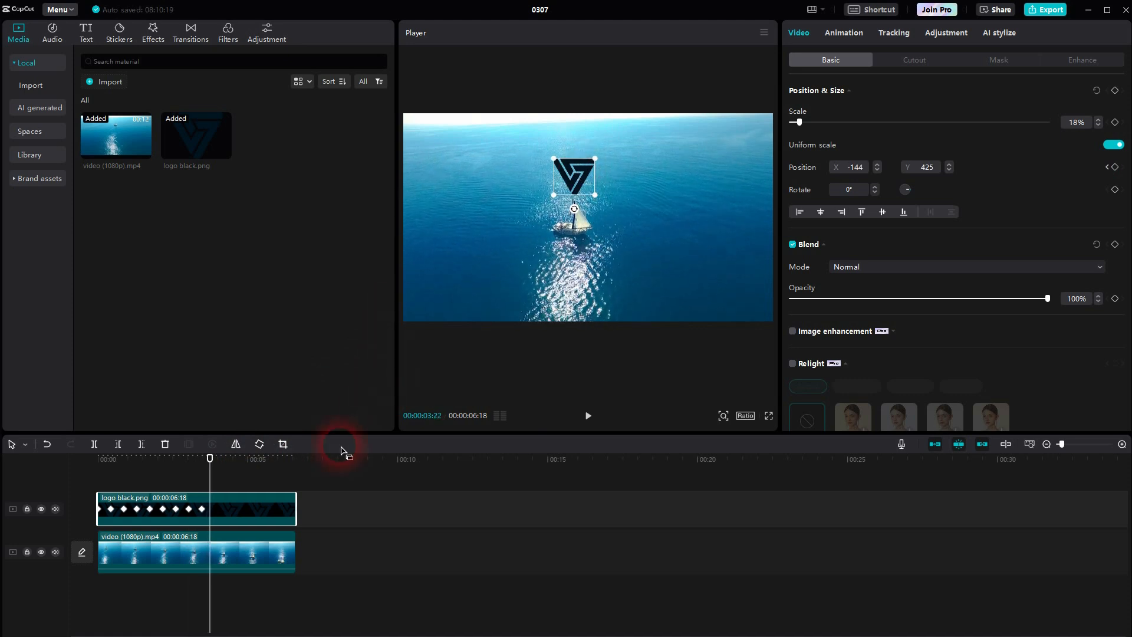
pyautogui.press('Right')
pyautogui.press('Right')
pyautogui.press('Right')
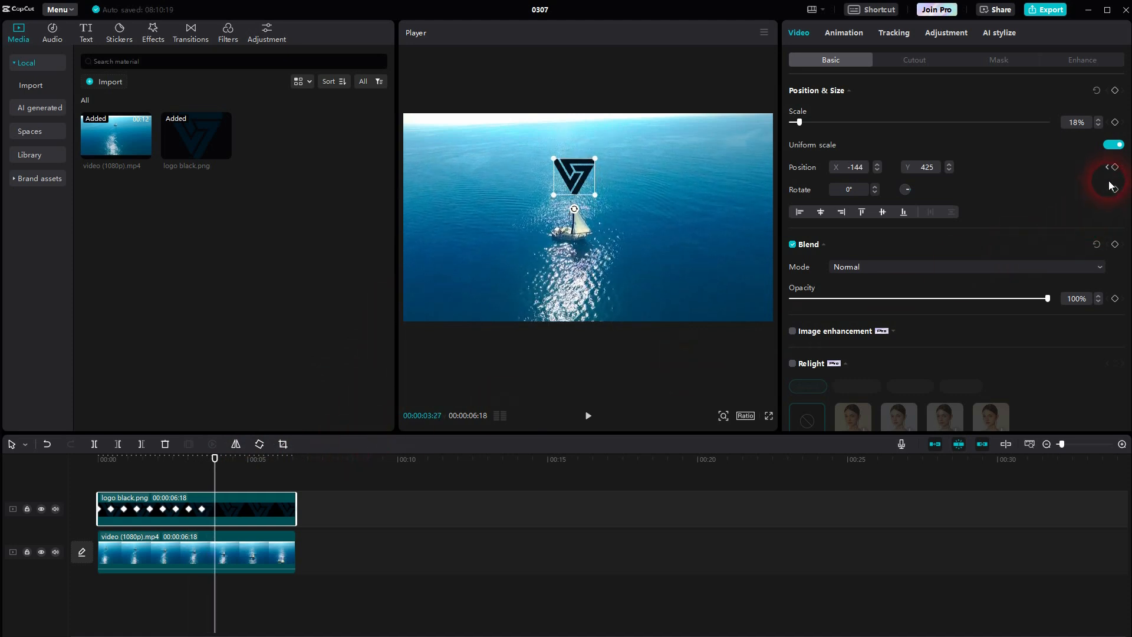
pyautogui.click(576, 184)
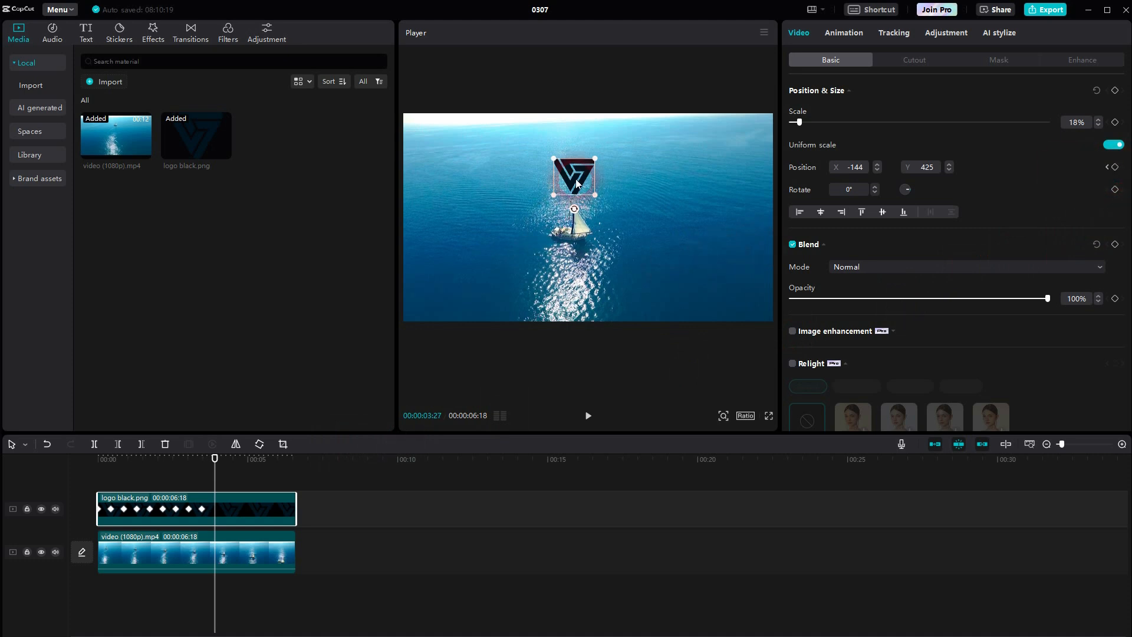
pyautogui.moveTo(577, 185); pyautogui.dragTo(575, 190)
pyautogui.click(1114, 167)
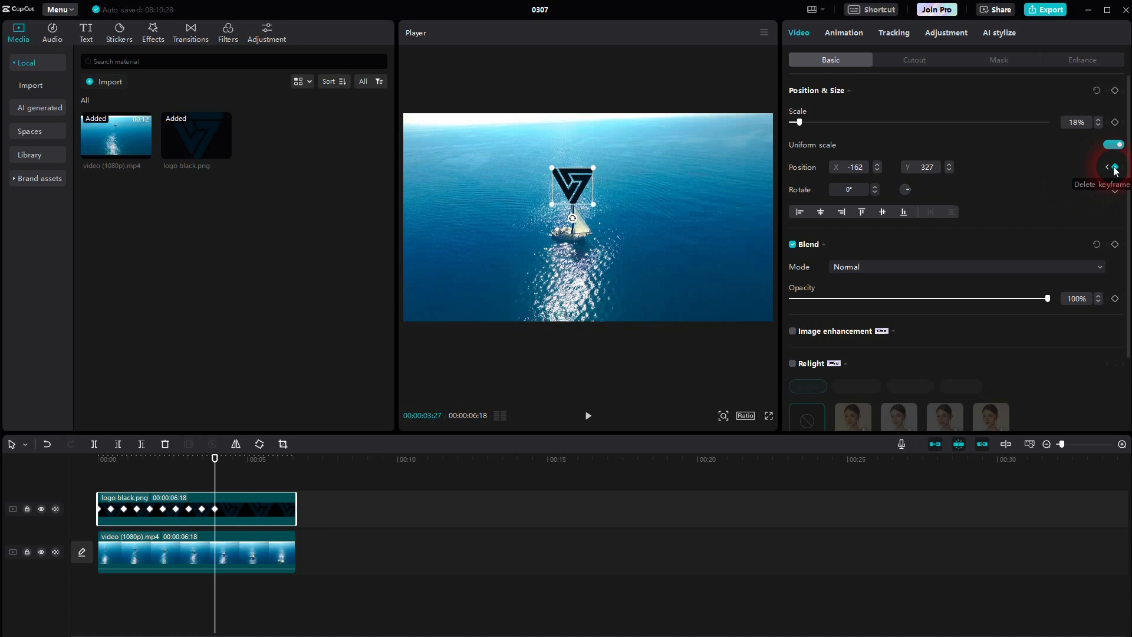
# - Advance 13 frames and keyframe the logo above the sailboat at position X -211, Y 260
pyautogui.press('Right')
pyautogui.press('Right')
pyautogui.press('Right')
pyautogui.press('Right')
pyautogui.press('Right')
pyautogui.press('Right')
pyautogui.press('Right')
pyautogui.press('Right')
pyautogui.press('Right')
pyautogui.press('Right')
pyautogui.press('Right')
pyautogui.press('Right')
pyautogui.press('Right')
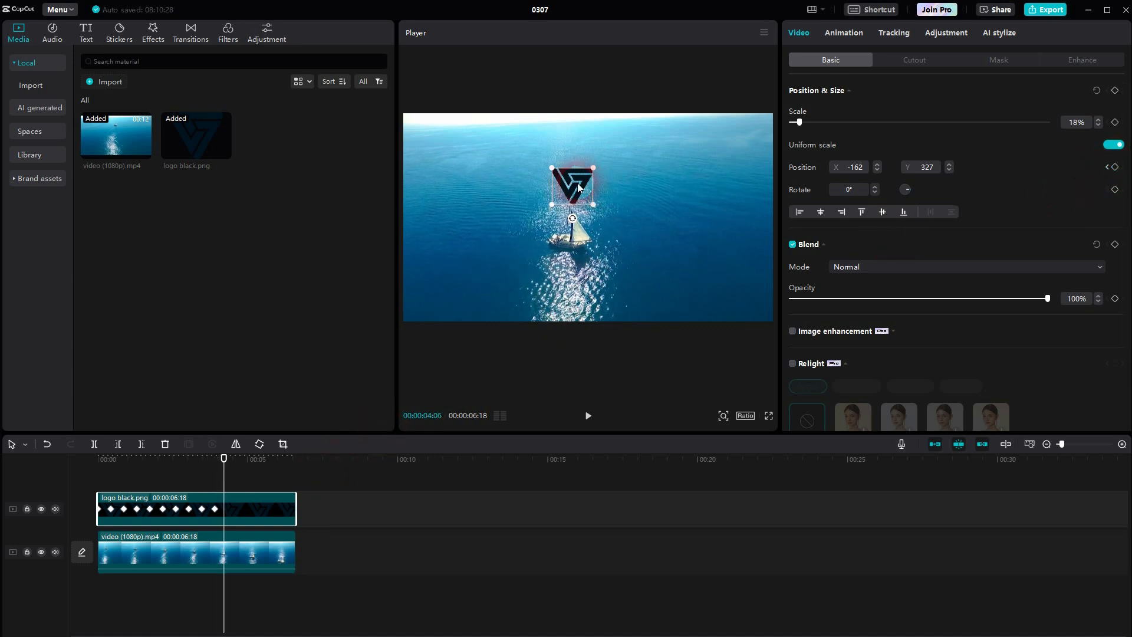
pyautogui.click(571, 190)
pyautogui.moveTo(571, 187); pyautogui.dragTo(570, 189)
# - Keyframe the logo above the sailboat at 00:00:04:20 with position X -224, Y 156
pyautogui.press('Right')
pyautogui.press('Right')
pyautogui.press('Right')
pyautogui.press('Right')
pyautogui.press('Right')
pyautogui.press('Right')
pyautogui.press('Right')
pyautogui.press('Right')
pyautogui.press('Right')
pyautogui.press('Right')
pyautogui.press('Right')
pyautogui.press('Right')
pyautogui.press('Right')
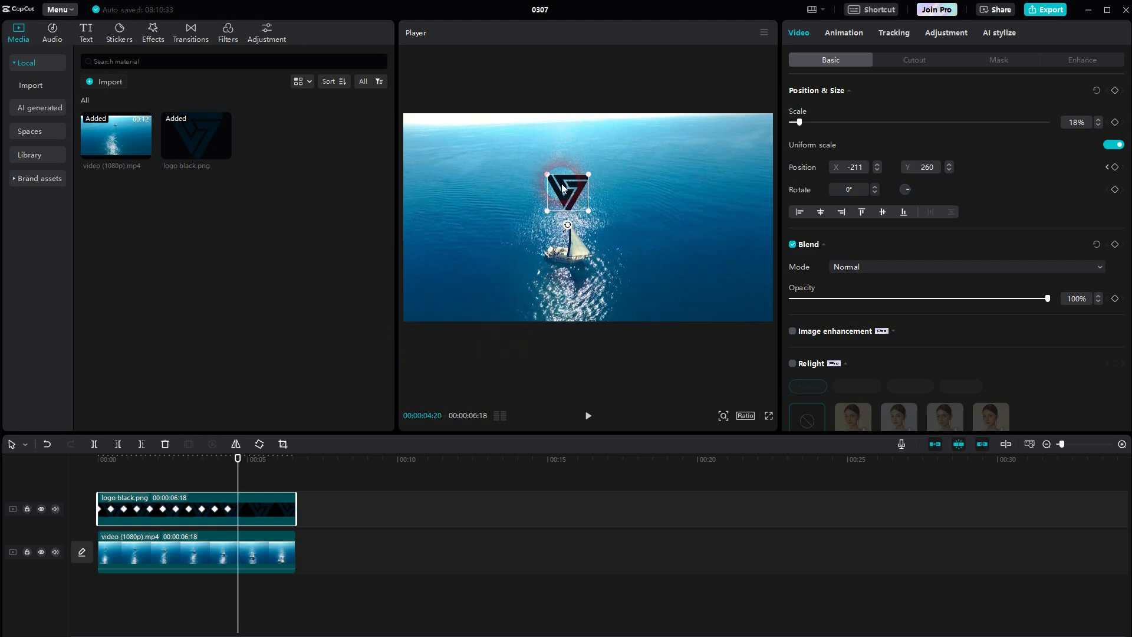
pyautogui.moveTo(575, 206); pyautogui.dragTo(571, 202)
# - Advance to 00:00:05:03 and keyframe the logo lower in the frame, just above the sailboat
pyautogui.press('Right')
pyautogui.press('Right')
pyautogui.press('Right')
pyautogui.press('Right')
pyautogui.press('Right')
pyautogui.press('Right')
pyautogui.press('Right')
pyautogui.press('Right')
pyautogui.press('Right')
pyautogui.press('Right')
pyautogui.press('Right')
pyautogui.press('Right')
pyautogui.press('Right')
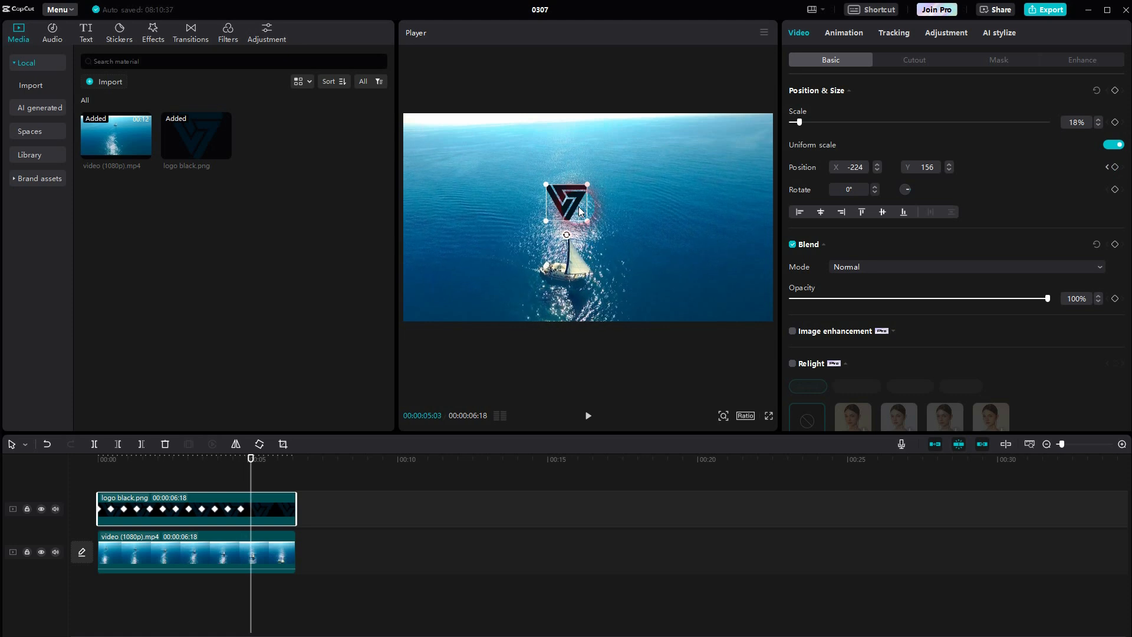
pyautogui.moveTo(567, 203); pyautogui.dragTo(565, 224)
# - Advance 13 frames and keyframe the logo further down to keep it above the sailboat
pyautogui.press('Right')
pyautogui.press('Right')
pyautogui.press('Right')
pyautogui.press('Right')
pyautogui.press('Right')
pyautogui.press('Right')
pyautogui.press('Right')
pyautogui.press('Right')
pyautogui.press('Right')
pyautogui.press('Right')
pyautogui.press('Right')
pyautogui.press('Right')
pyautogui.press('Right')
pyautogui.moveTo(559, 216); pyautogui.dragTo(559, 251)
# - Advance another 13 frames and keyframe the logo above the sailboat at position X -315, Y -355
pyautogui.press('Right')
pyautogui.press('Right')
pyautogui.press('Right')
pyautogui.press('Right')
pyautogui.press('Right')
pyautogui.press('Right')
pyautogui.press('Right')
pyautogui.press('Right')
pyautogui.press('Right')
pyautogui.press('Right')
pyautogui.press('Right')
pyautogui.press('Right')
pyautogui.press('Right')
# - Keyframe the logo near the lower edge of the frame at 00:00:06:15 with position X -340, Y -716
pyautogui.press('Right')
pyautogui.press('Right')
pyautogui.press('Right')
pyautogui.press('Right')
pyautogui.press('Right')
pyautogui.press('Right')
pyautogui.press('Right')
pyautogui.press('Right')
pyautogui.press('Right')
pyautogui.press('Right')
pyautogui.press('Right')
pyautogui.press('Right')
pyautogui.press('Right')
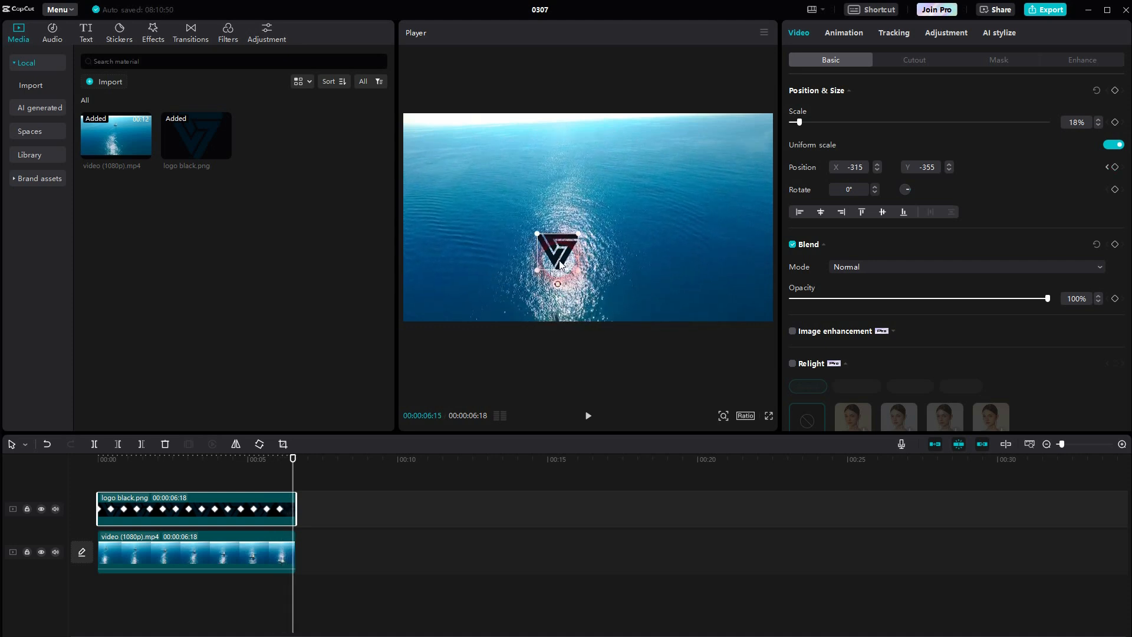
pyautogui.moveTo(559, 259); pyautogui.dragTo(557, 294)
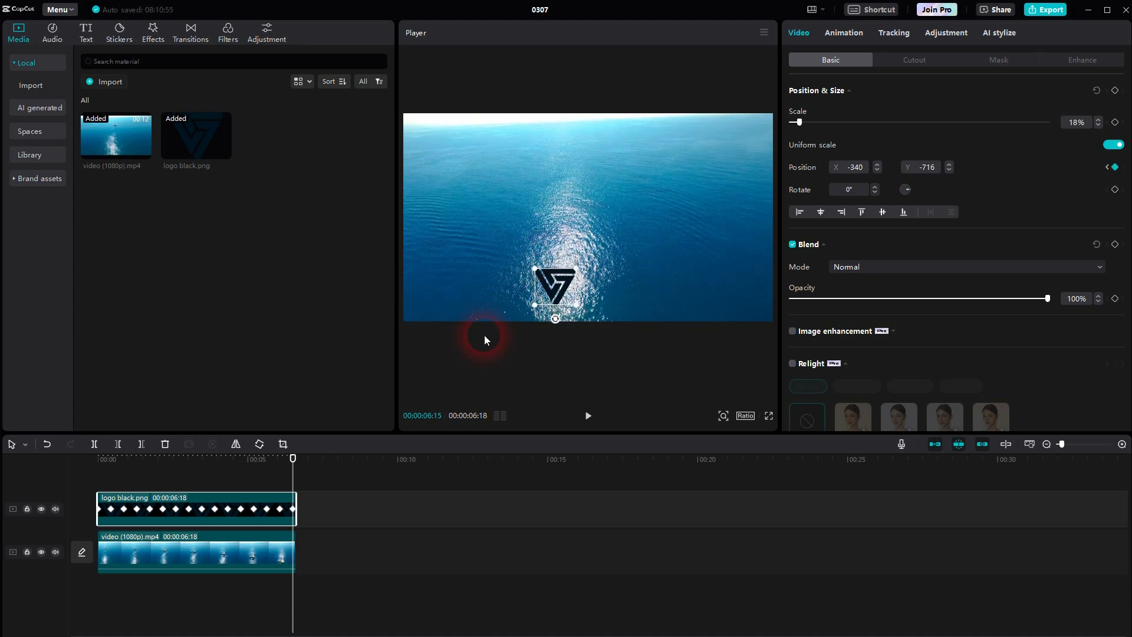
# - Keyframe the logo at the end of the clip, 00:00:06:18, with position X -334, Y -890
pyautogui.click(296, 473)
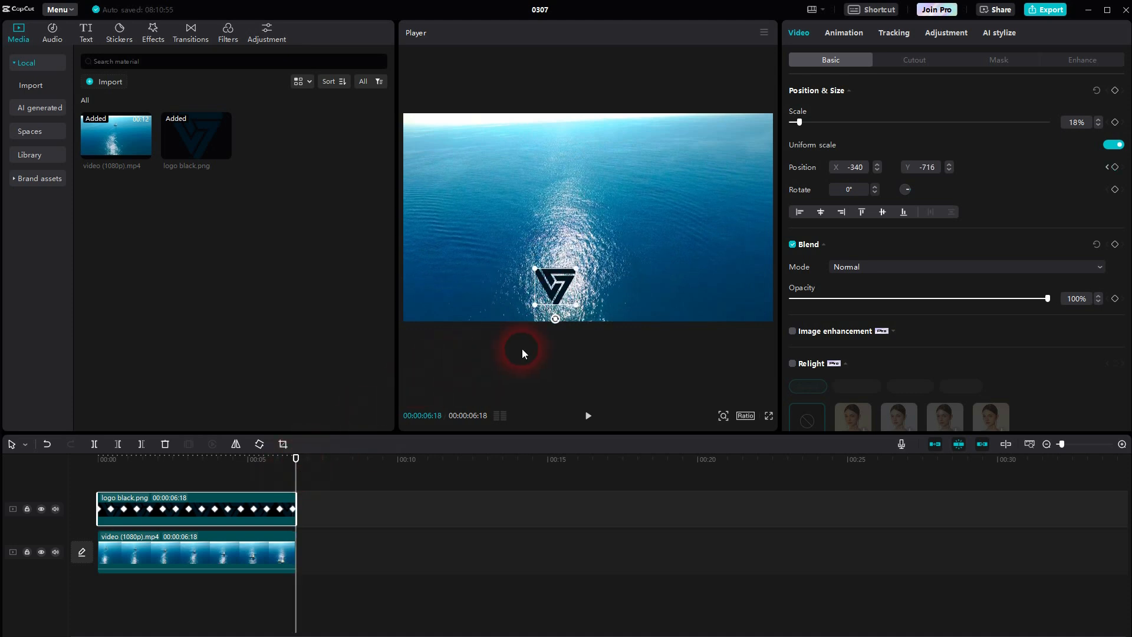
pyautogui.moveTo(554, 300); pyautogui.dragTo(554, 311)
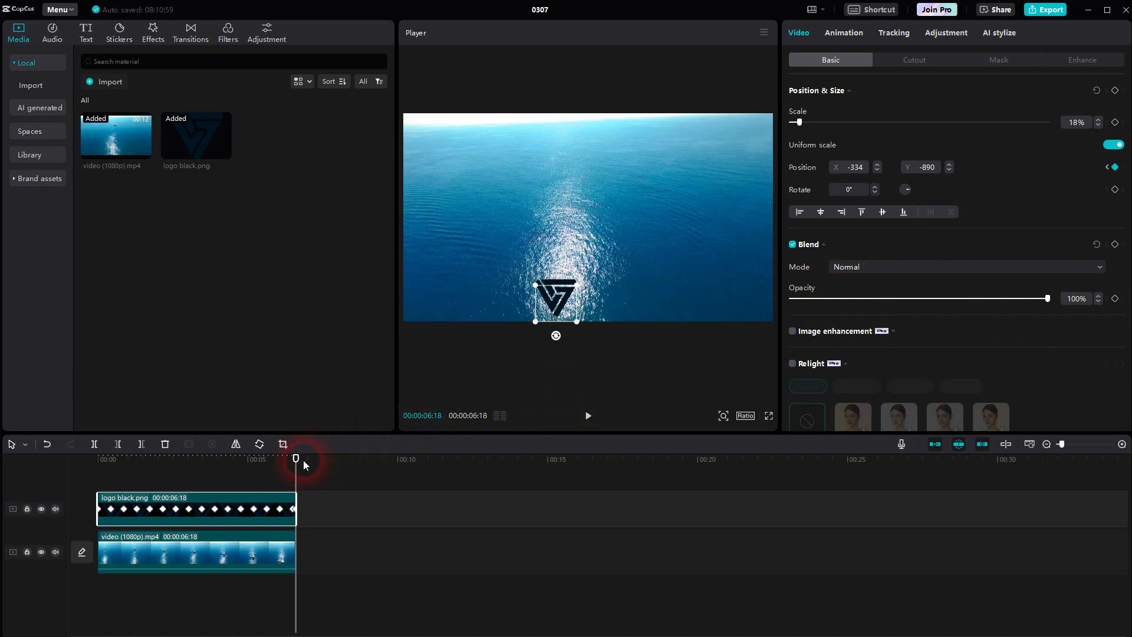
# - Fade the logo out with opacity keyframes of 100% at 00:00:06:10 and 0% at 00:00:06:18
pyautogui.moveTo(301, 476); pyautogui.dragTo(295, 478)
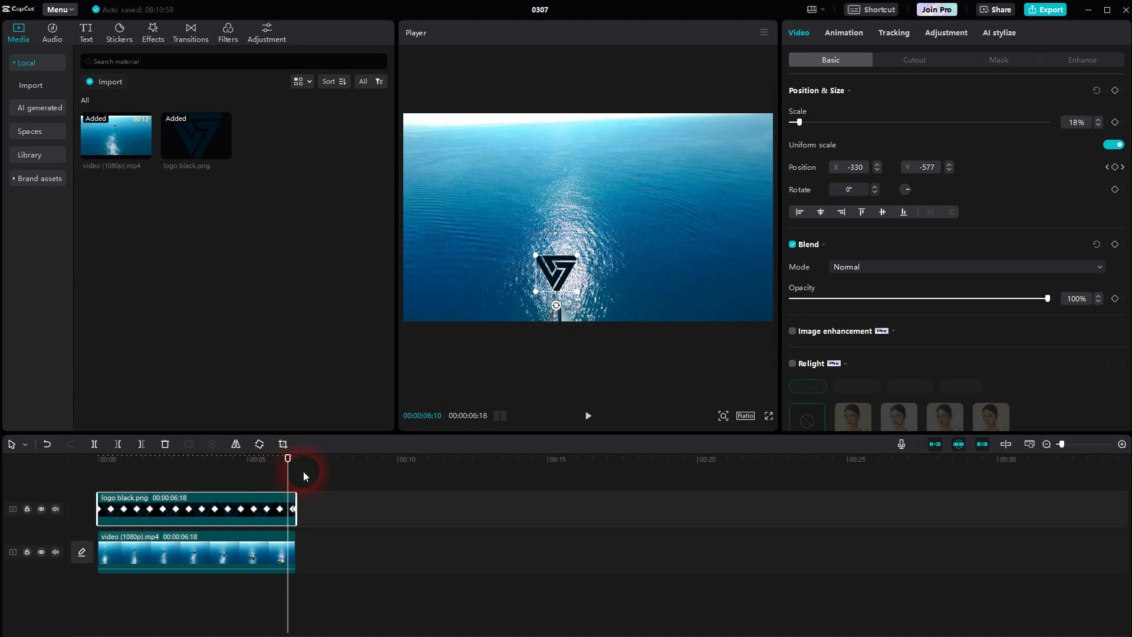
pyautogui.click(1115, 299)
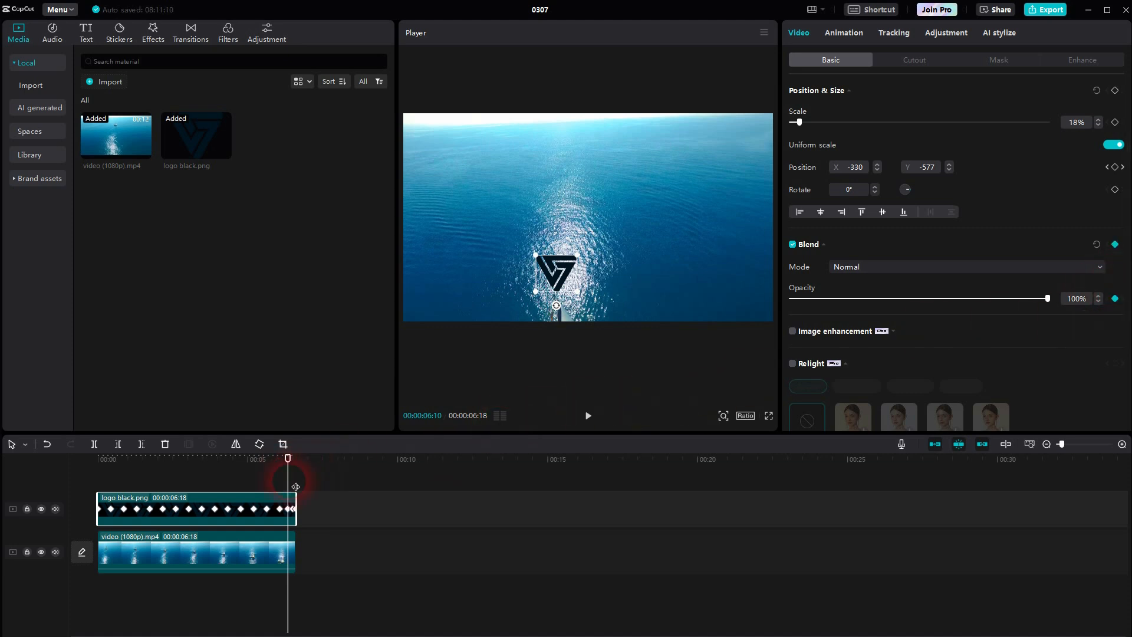
pyautogui.moveTo(293, 488); pyautogui.dragTo(305, 488)
pyautogui.moveTo(1048, 299); pyautogui.dragTo(725, 331)
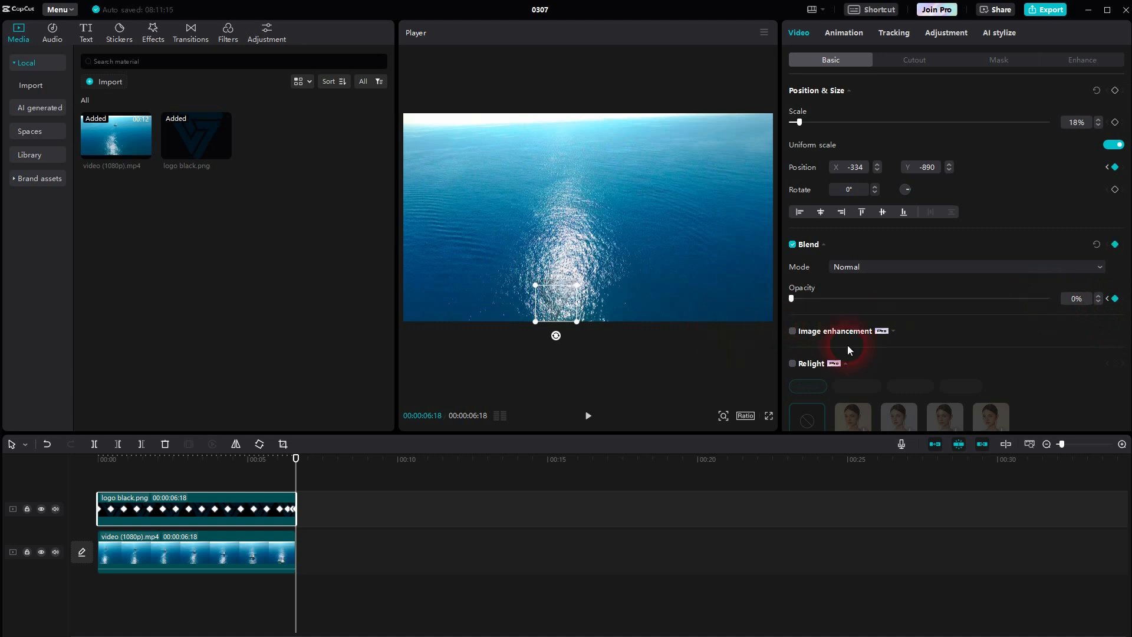
# - Play the video from the start with the video clip selected to review the logo's motion and fade-out
pyautogui.moveTo(300, 481); pyautogui.dragTo(4, 515)
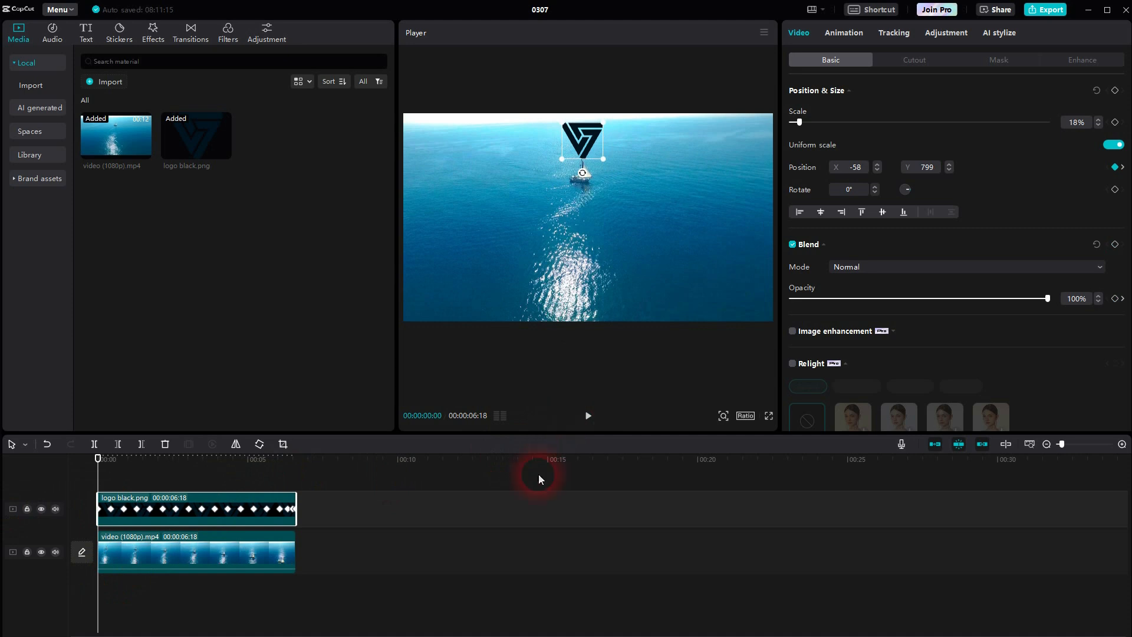
pyautogui.click(215, 565)
pyautogui.click(588, 416)
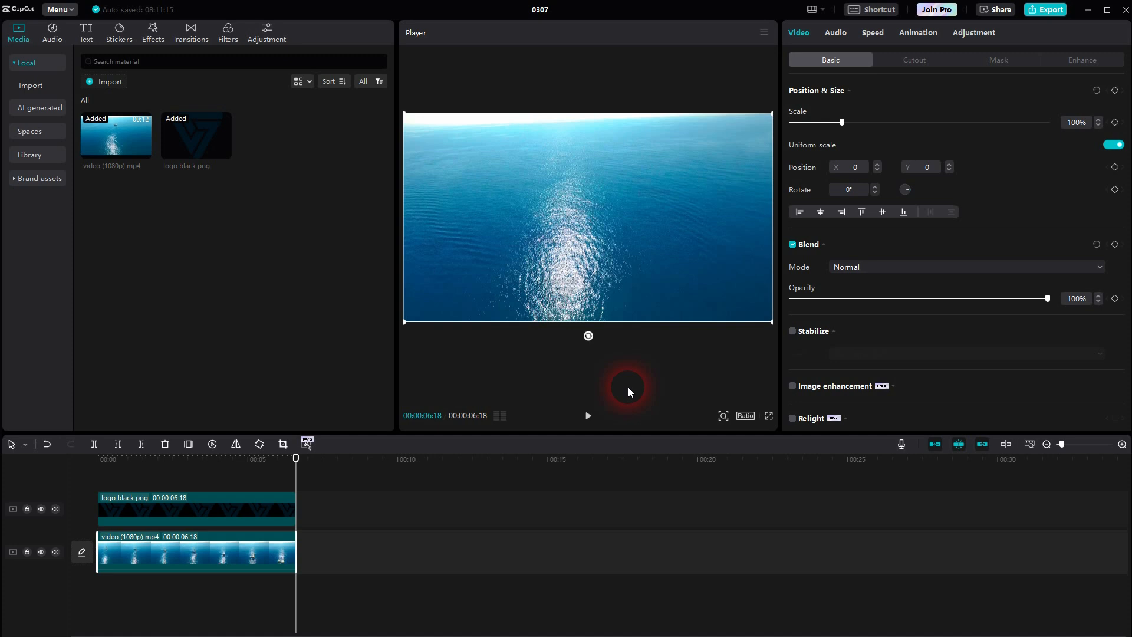
pyautogui.moveTo(224, 156)
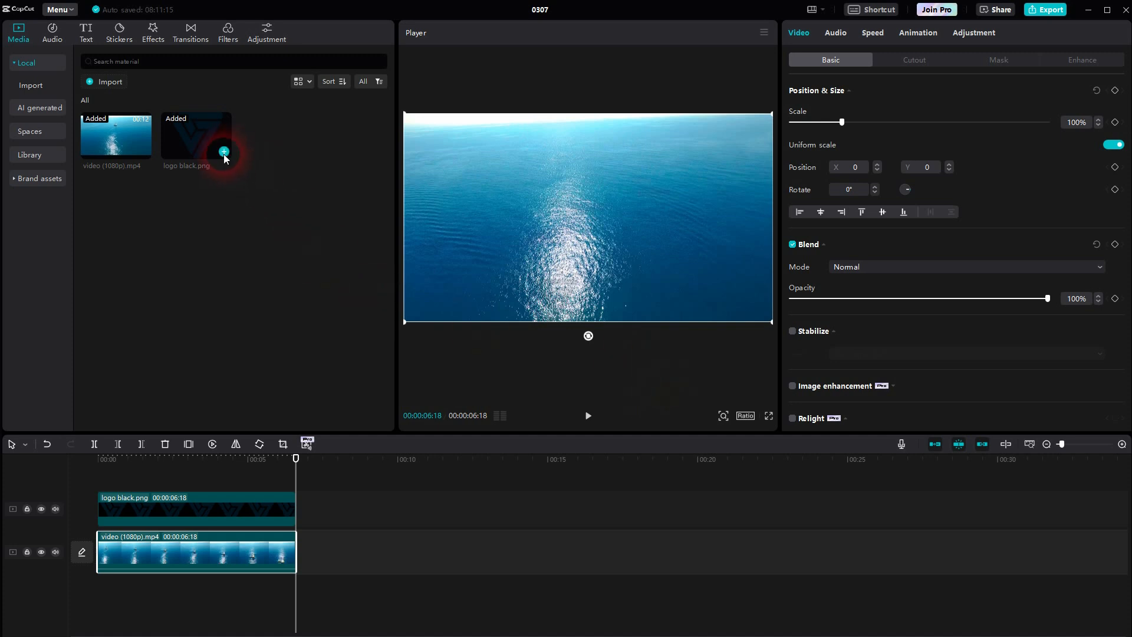